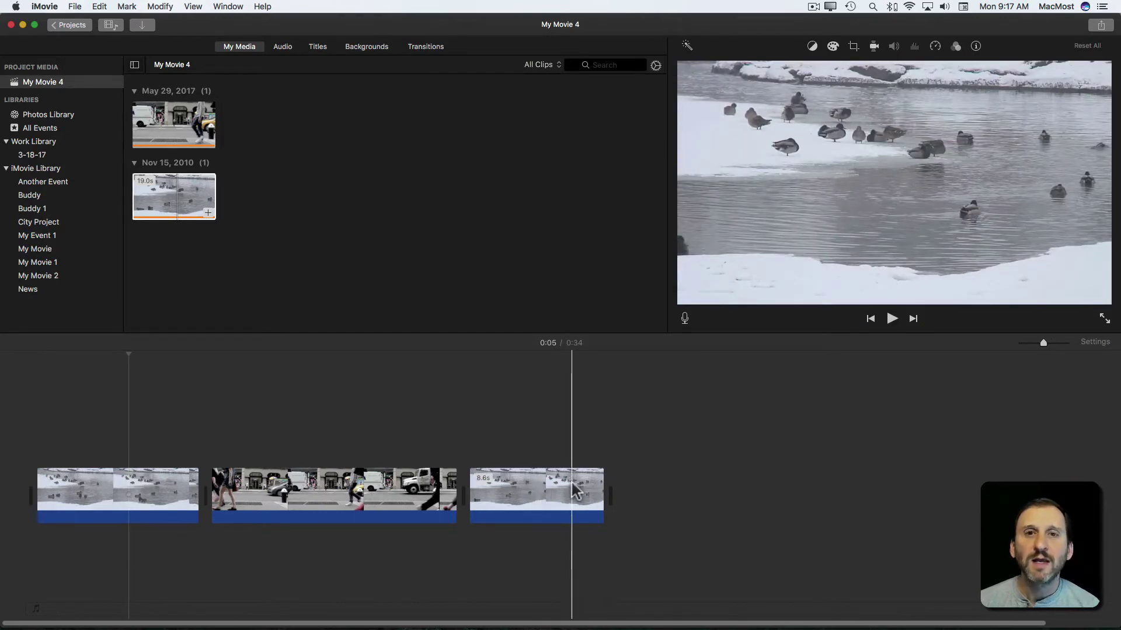
Step: On the first duck clip, raise the saturation and shift the temperature cooler toward blue
click(87, 491)
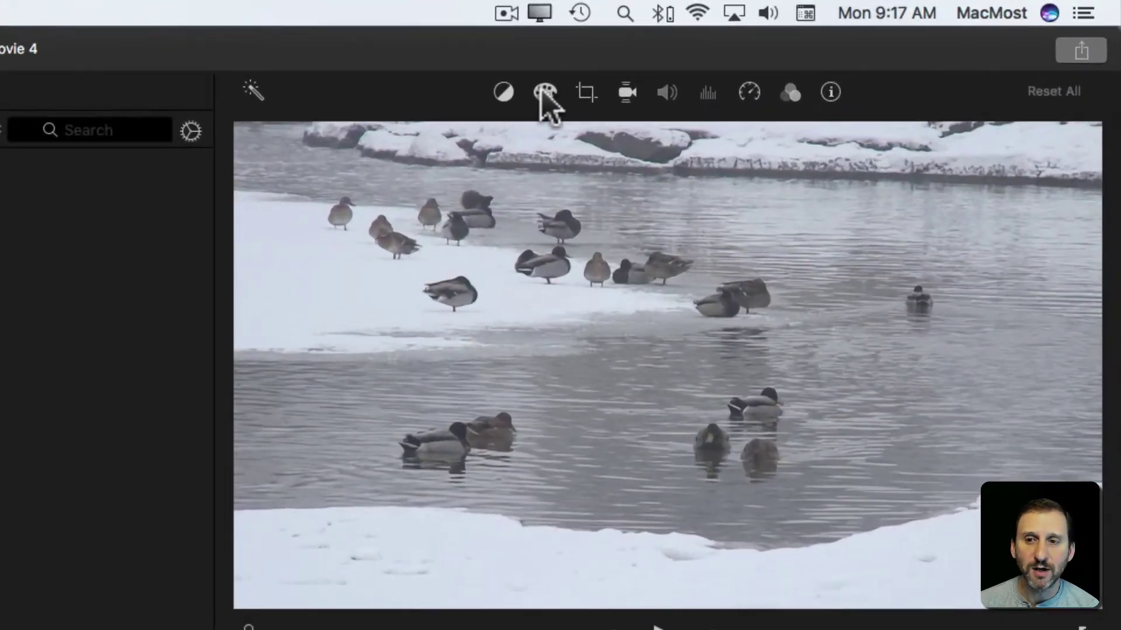
click(831, 46)
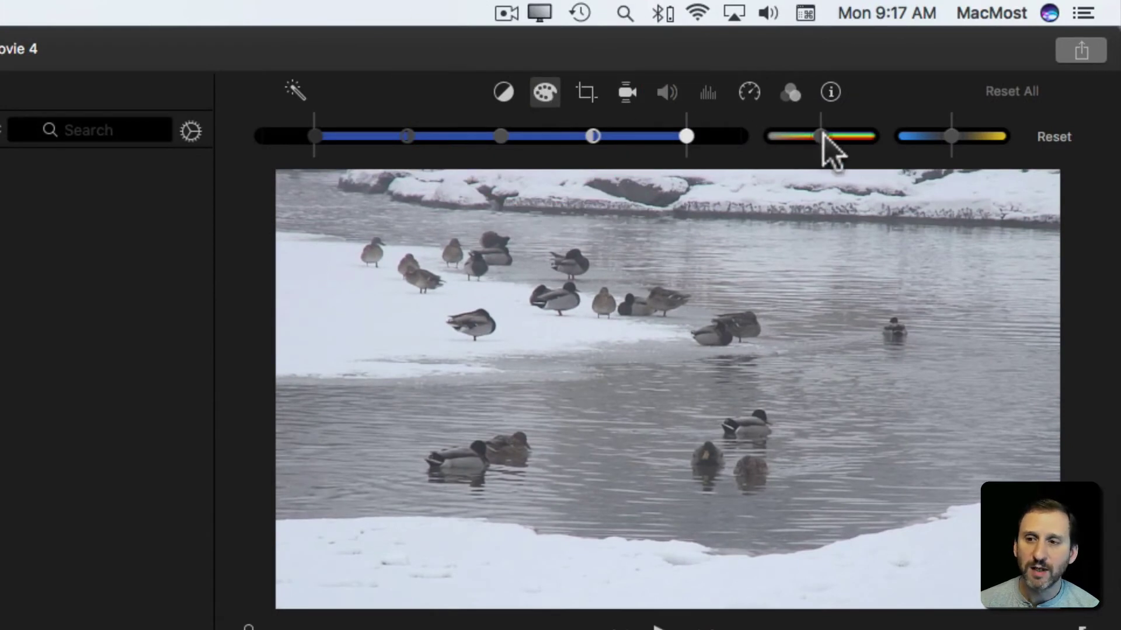
drag(823, 136, 838, 136)
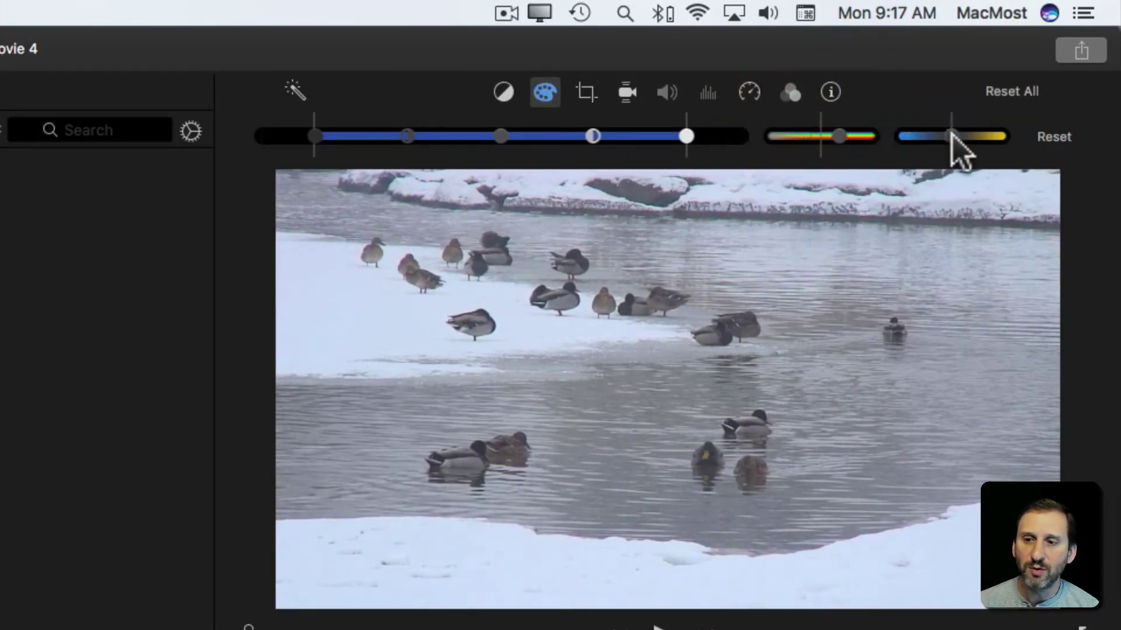
drag(952, 135, 923, 135)
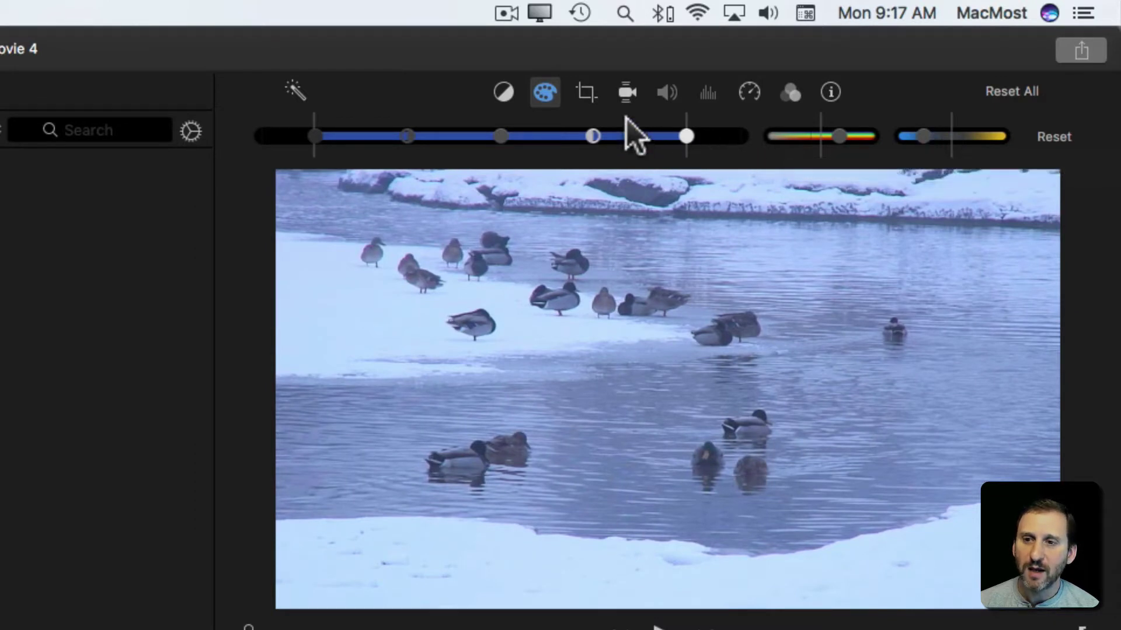
Step: Crop the clip with Crop to Fill, tightening the frame from the bottom-right corner
click(587, 93)
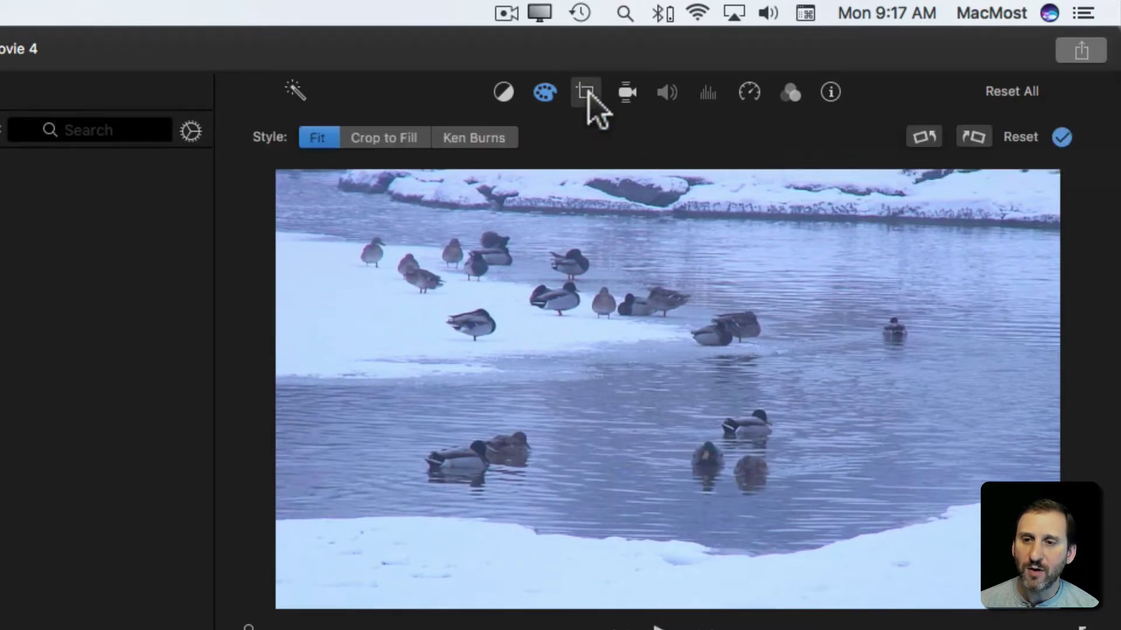
click(388, 140)
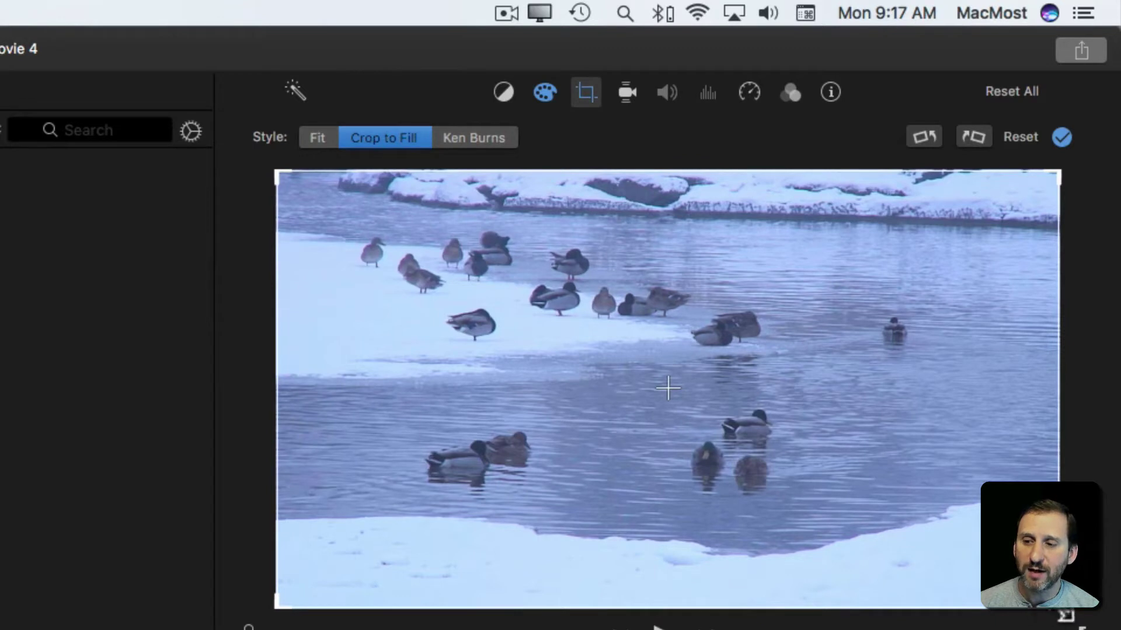
drag(1059, 607, 1014, 584)
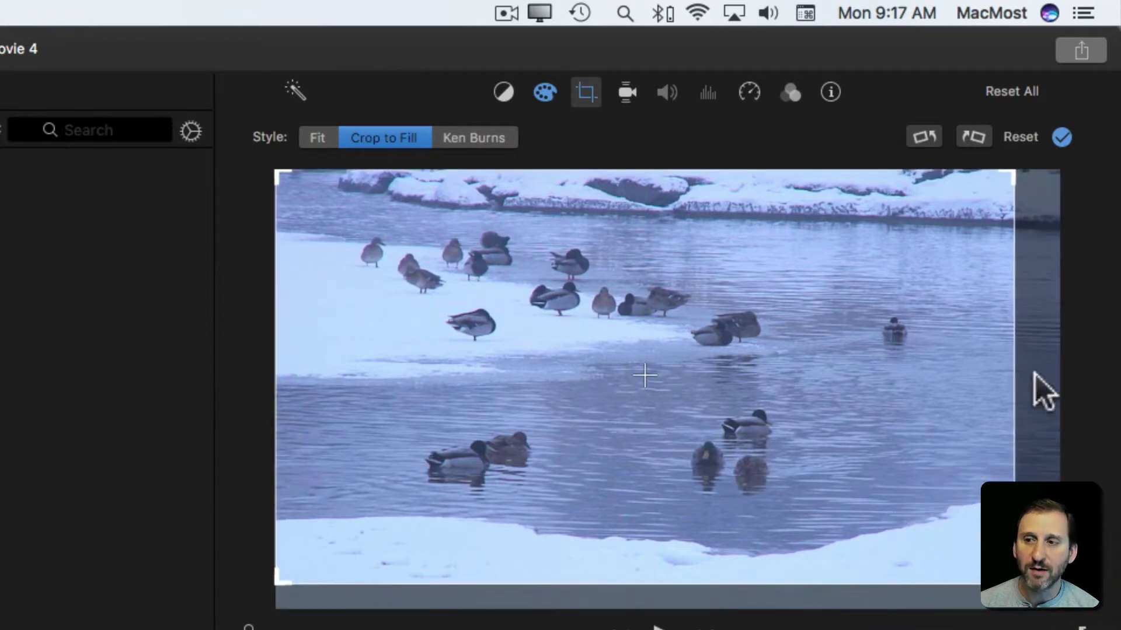
click(1061, 137)
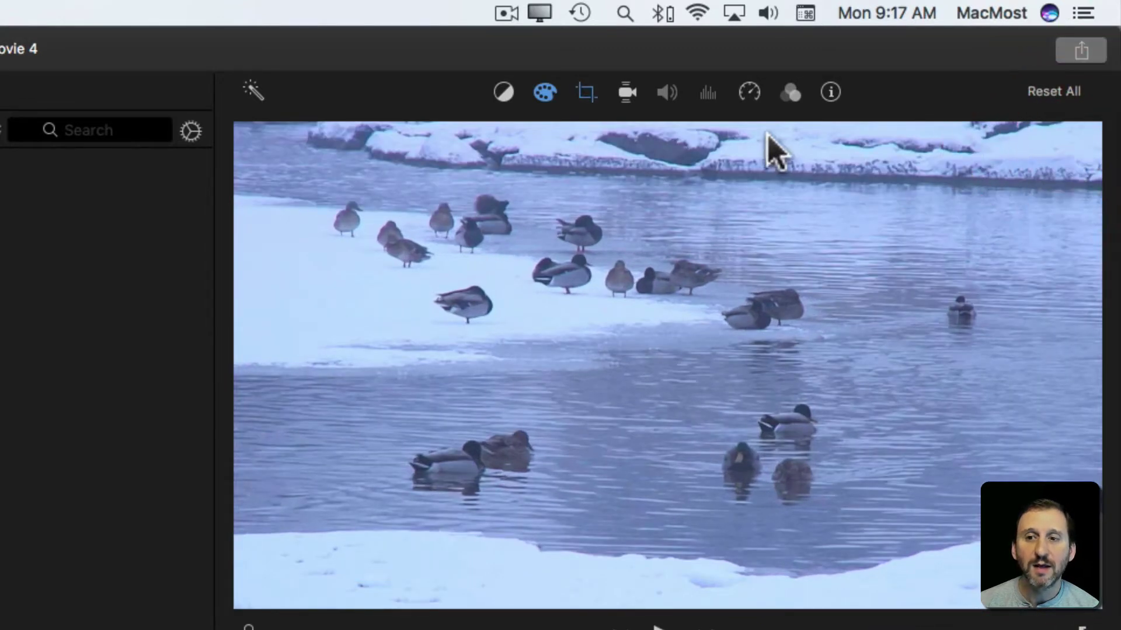
Step: Set the clip speed to Slow (10%) and choose Vignette from the Clip Filter list
click(750, 93)
click(385, 136)
drag(385, 135, 382, 186)
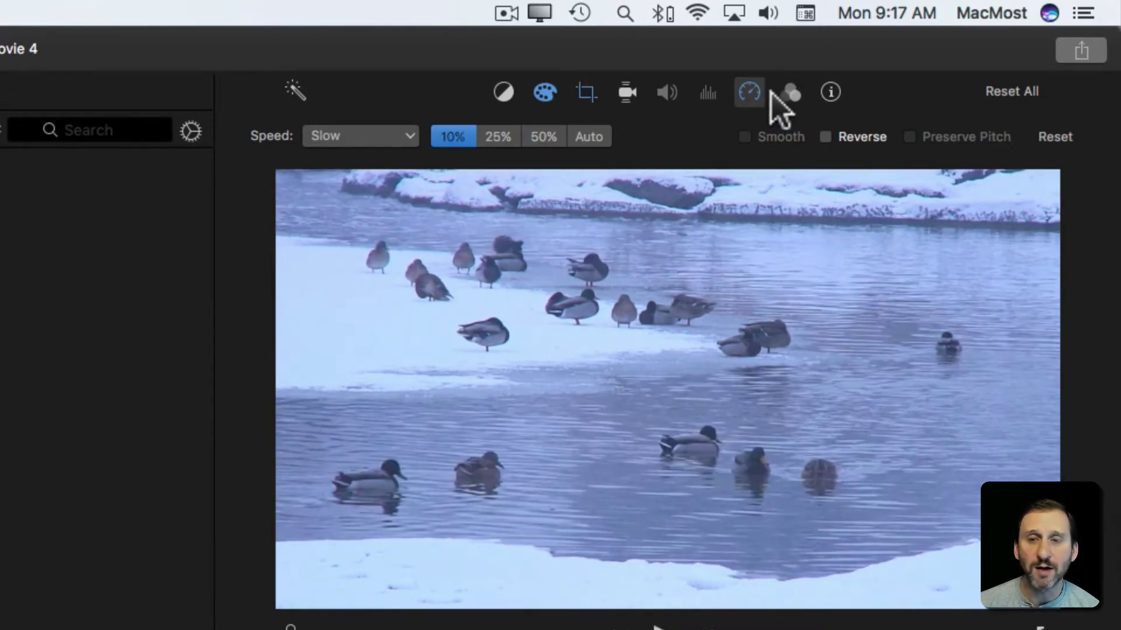
click(791, 96)
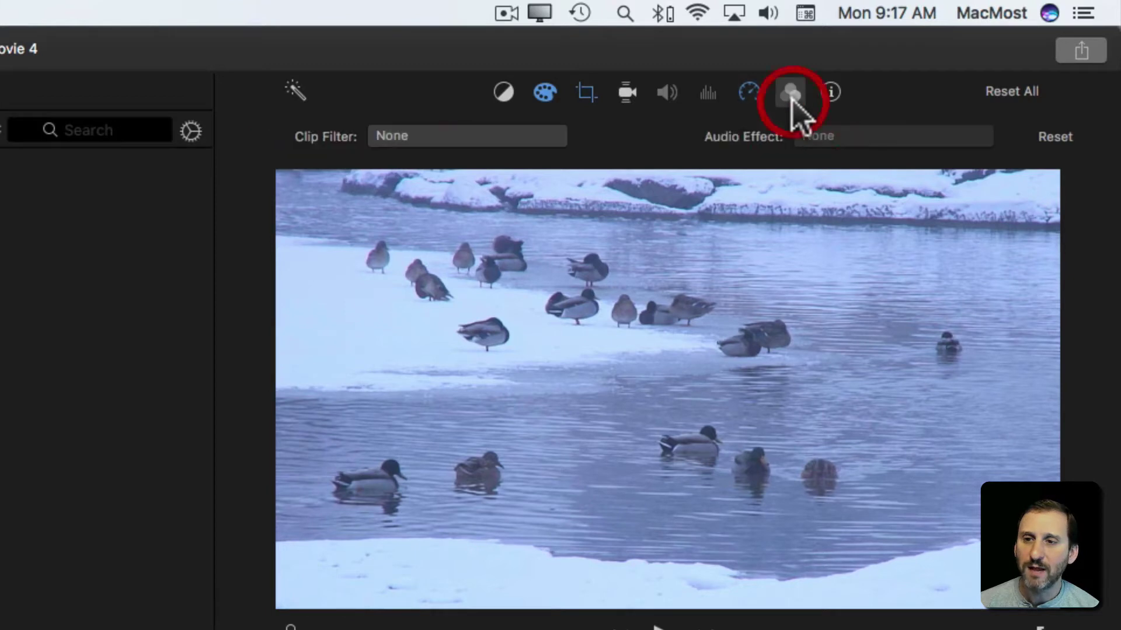
click(504, 141)
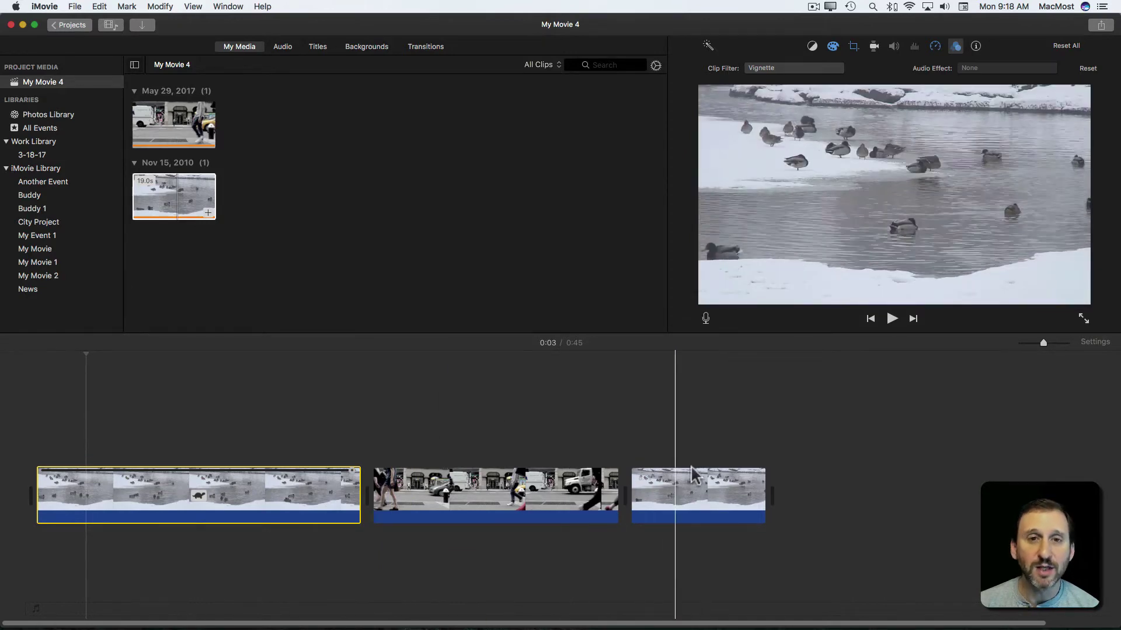
Step: Inspect the third clip's colour correction settings, then reselect the first duck clip
click(714, 488)
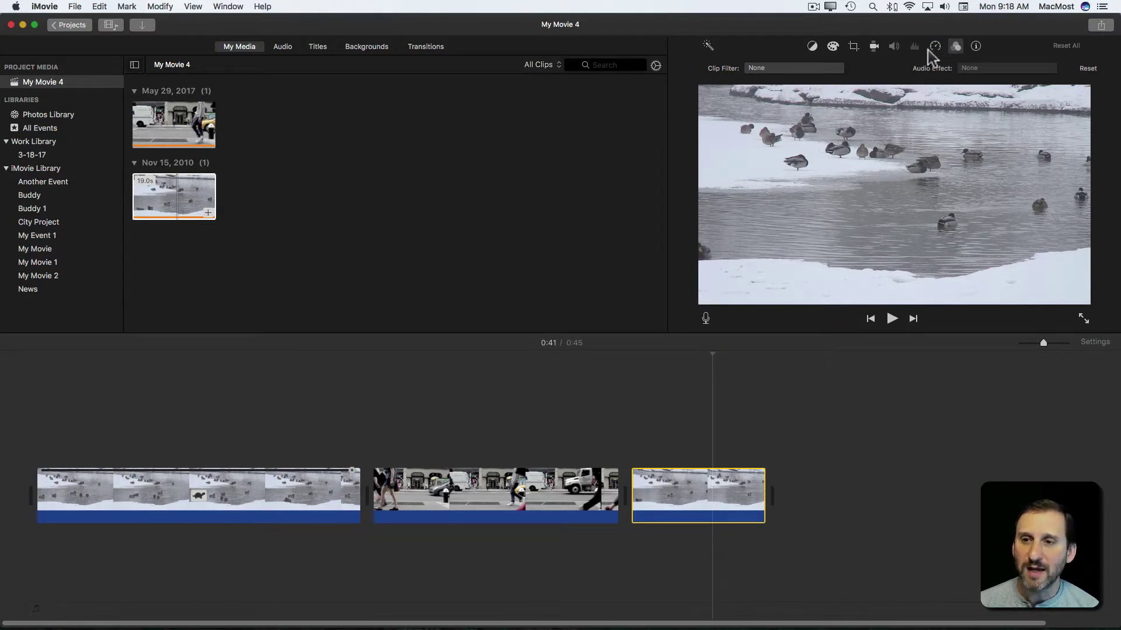
click(833, 46)
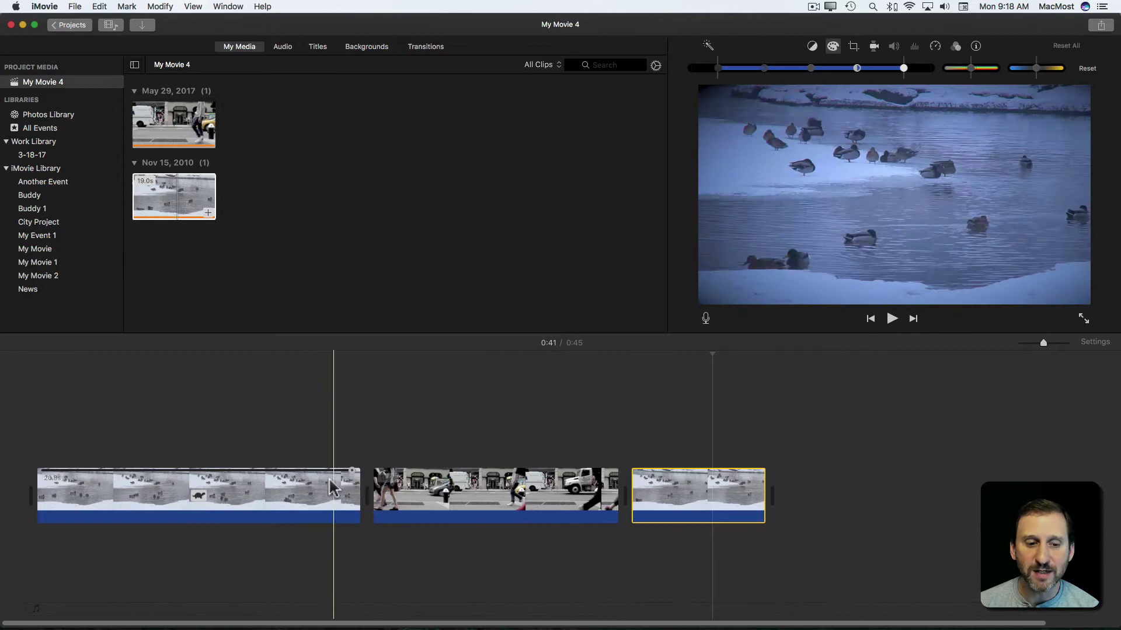
click(279, 490)
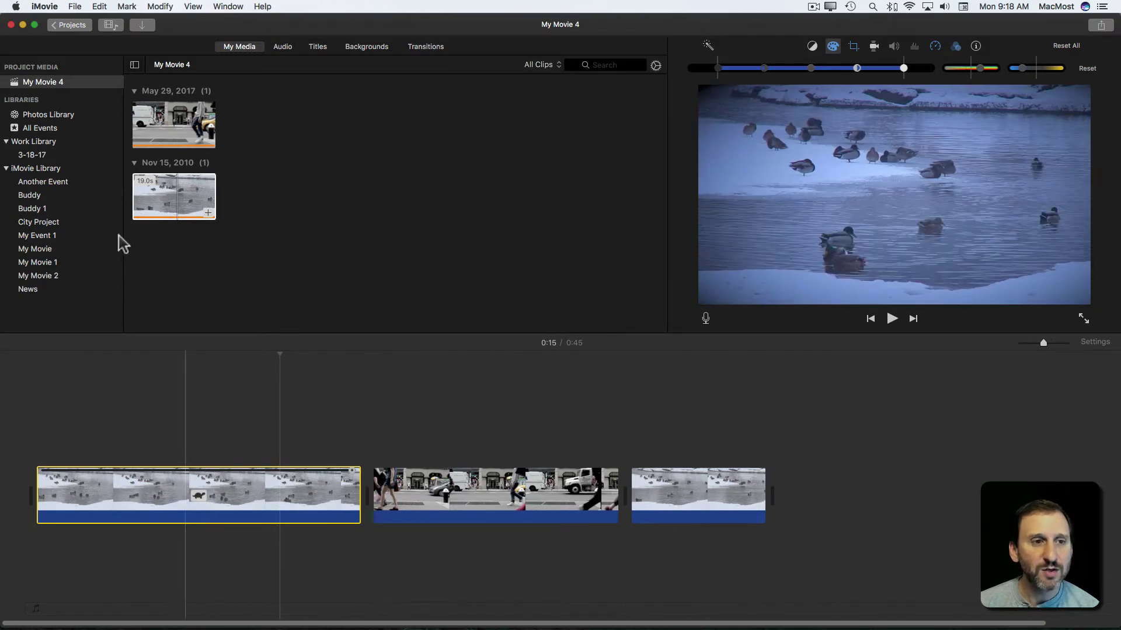
Step: Copy the adjusted first duck clip using Edit > Copy
click(127, 501)
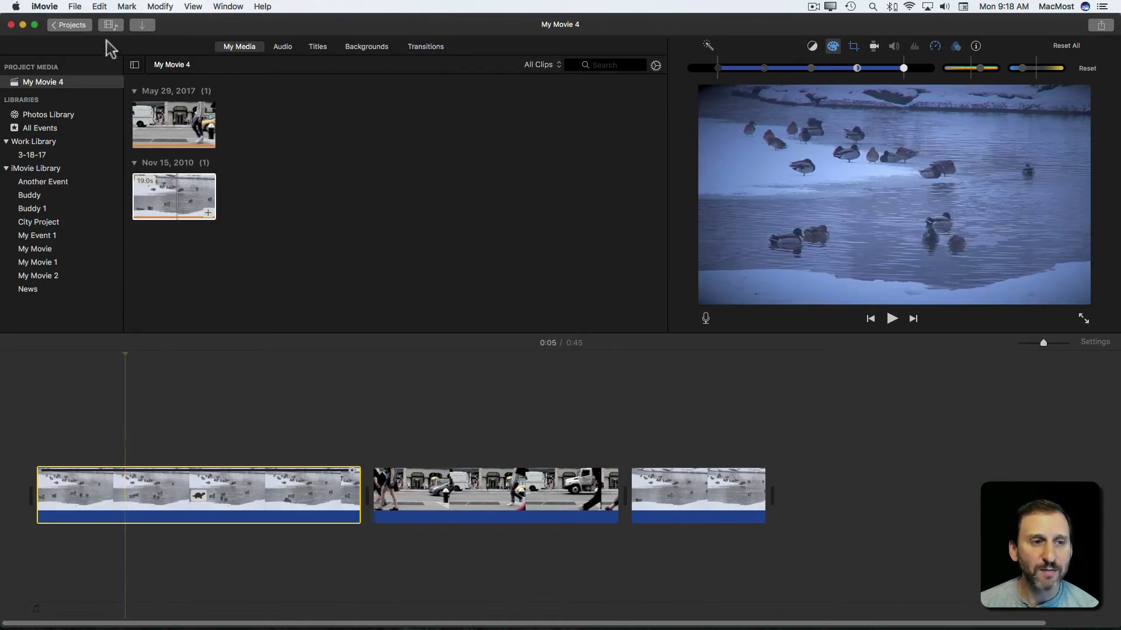
click(98, 6)
click(111, 61)
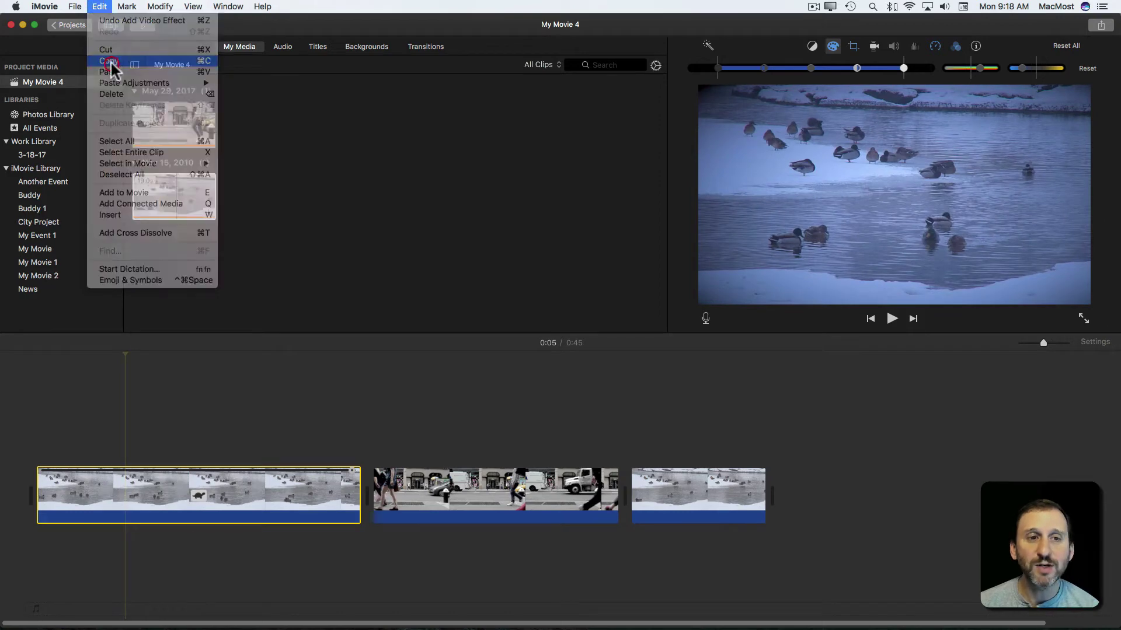
Step: Paste only the Clip Filter onto the third clip through Edit > Paste Adjustments
click(691, 507)
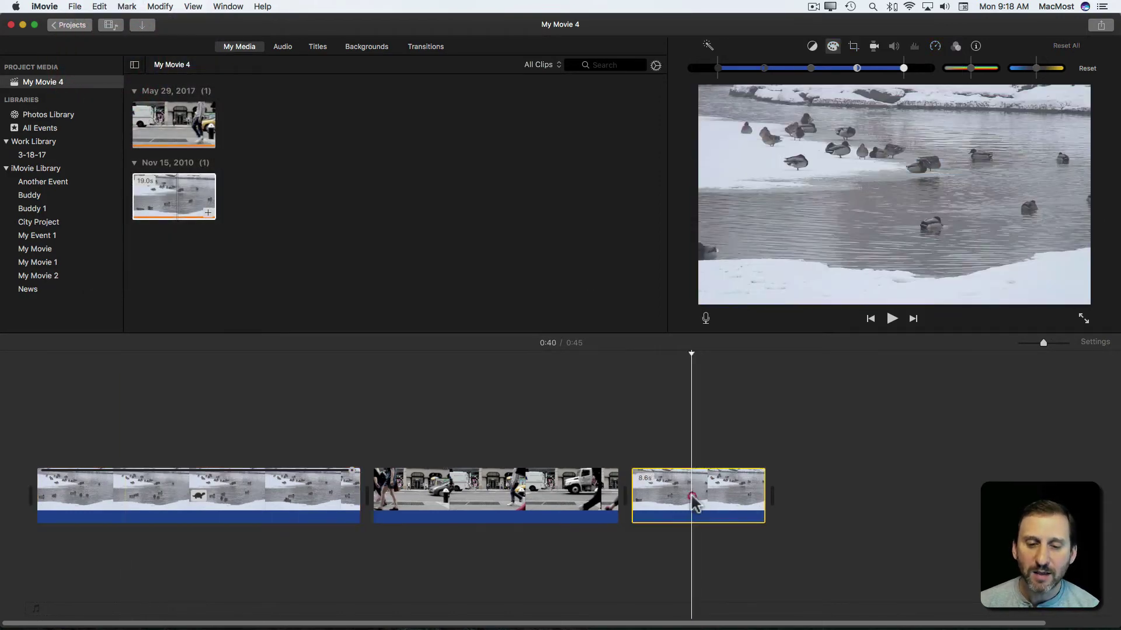
click(98, 6)
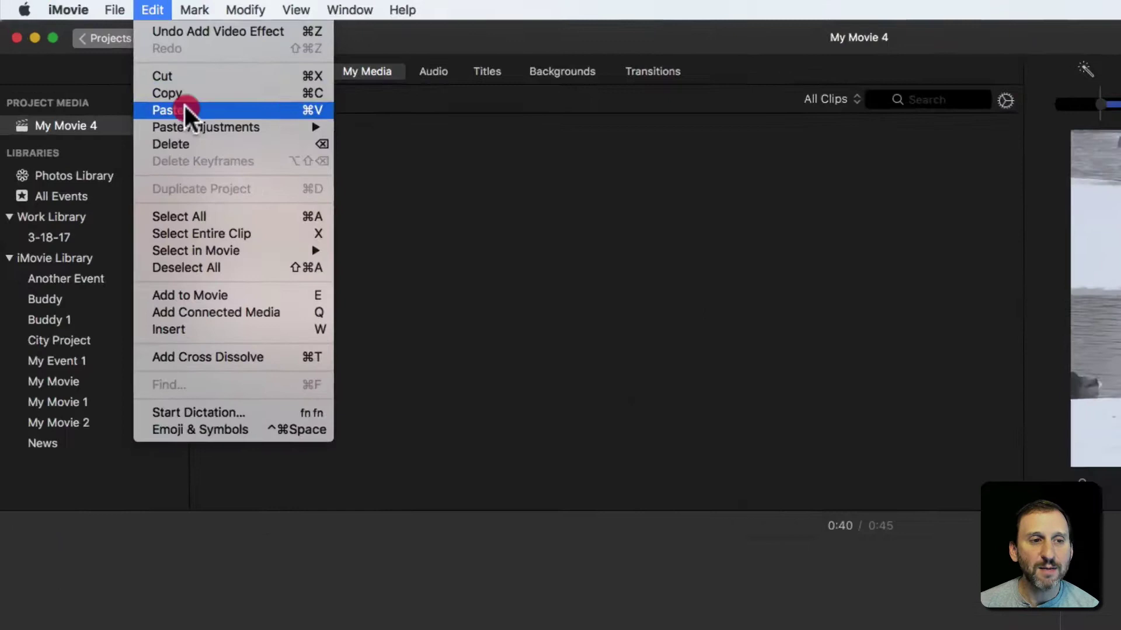
click(125, 83)
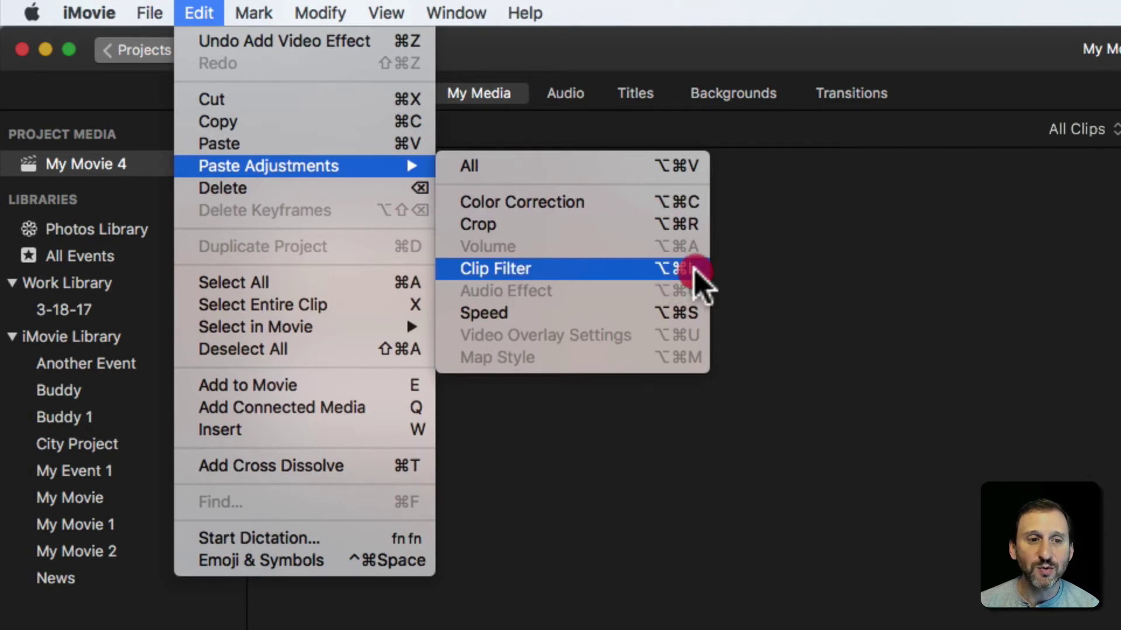
click(513, 280)
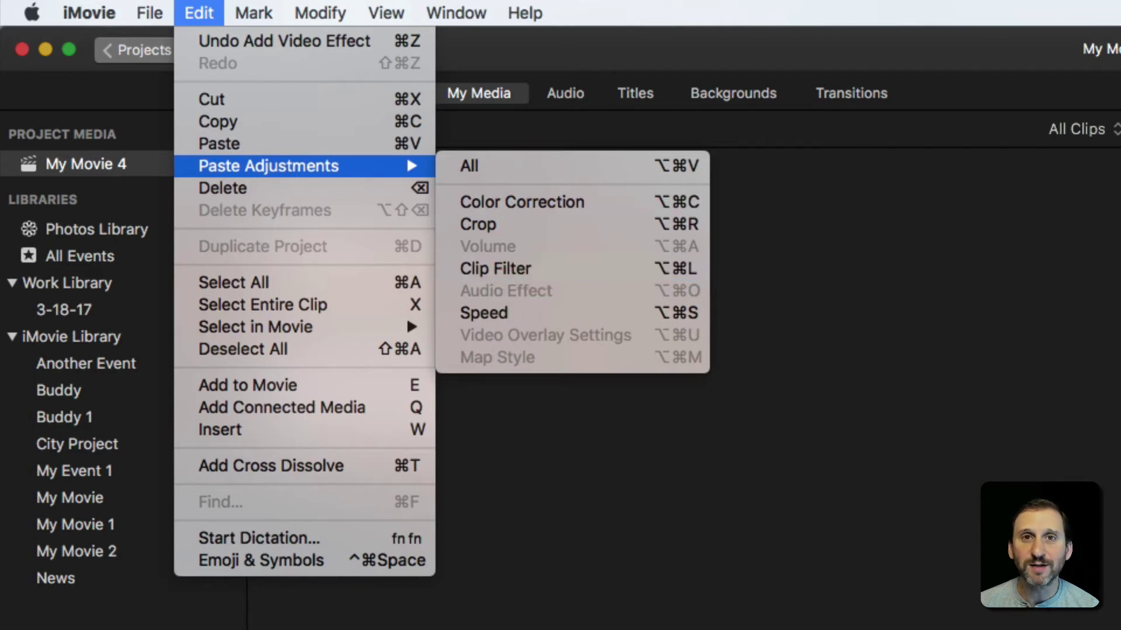
click(692, 271)
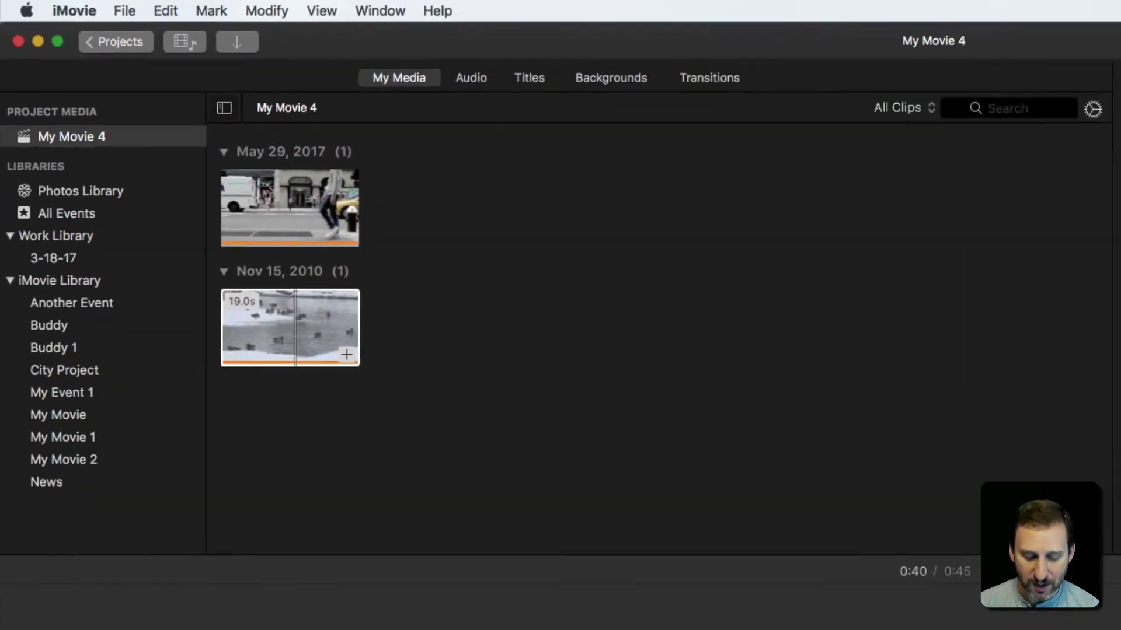
Step: Paste all adjustments onto the last clip with Option-Command-V, then review the Paste Adjustments menu
key(alt+super+v)
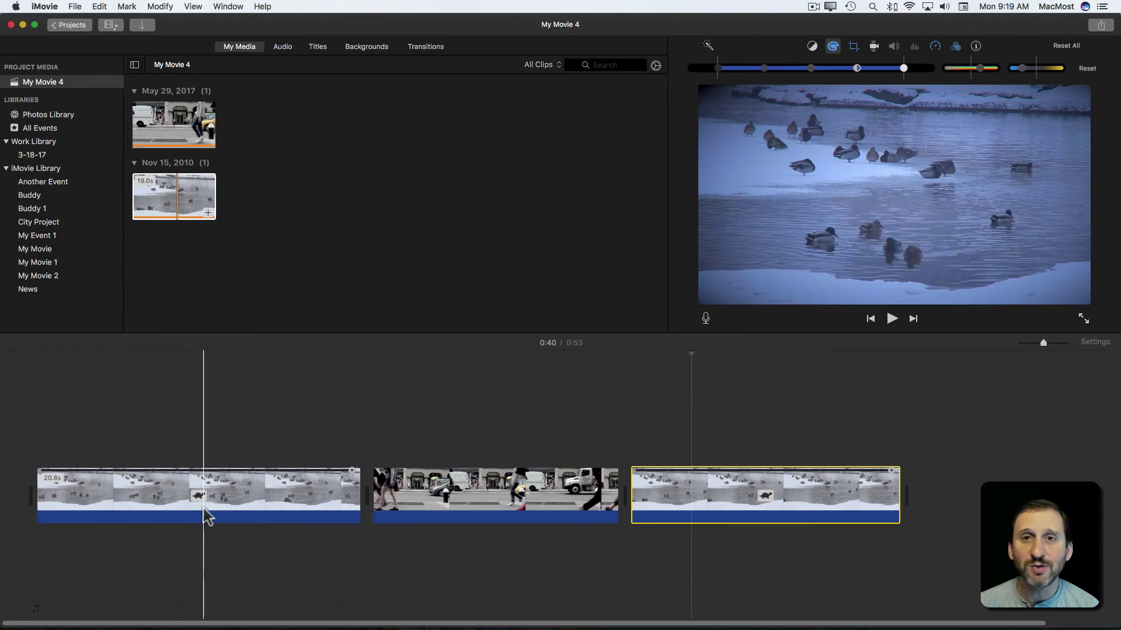
click(100, 6)
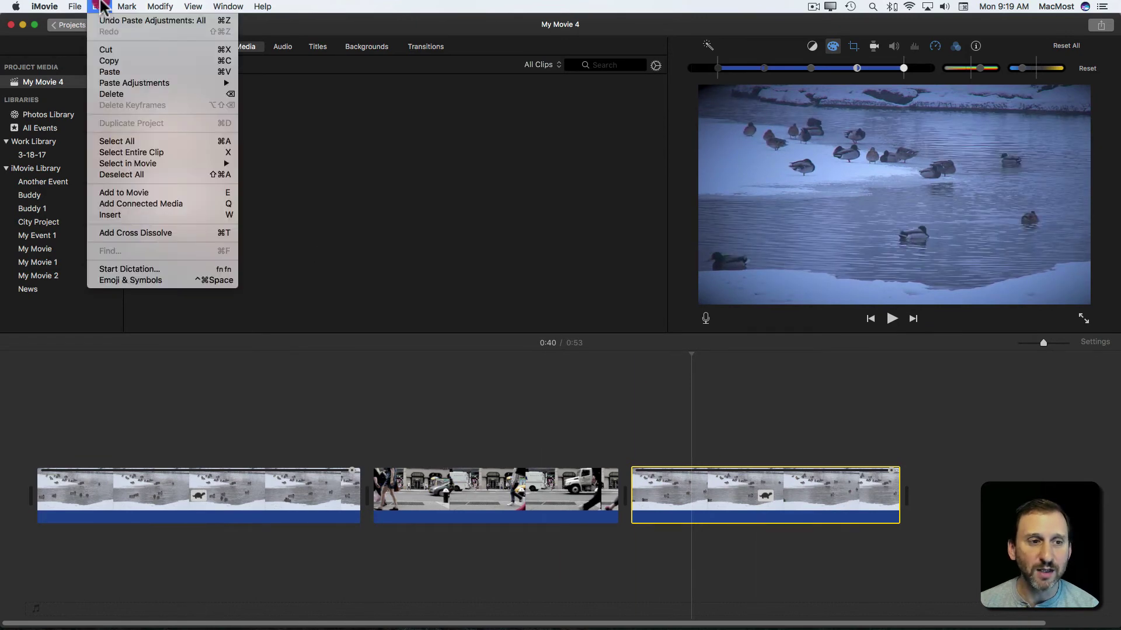
click(119, 79)
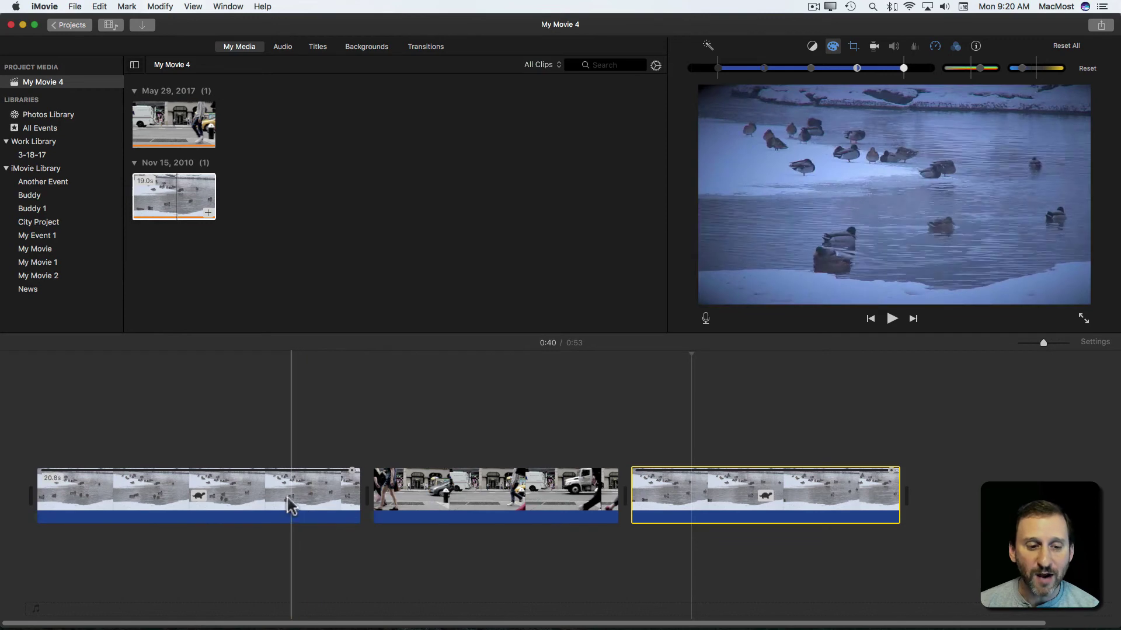
Step: Select the first duck clip and place the playhead within it
click(243, 496)
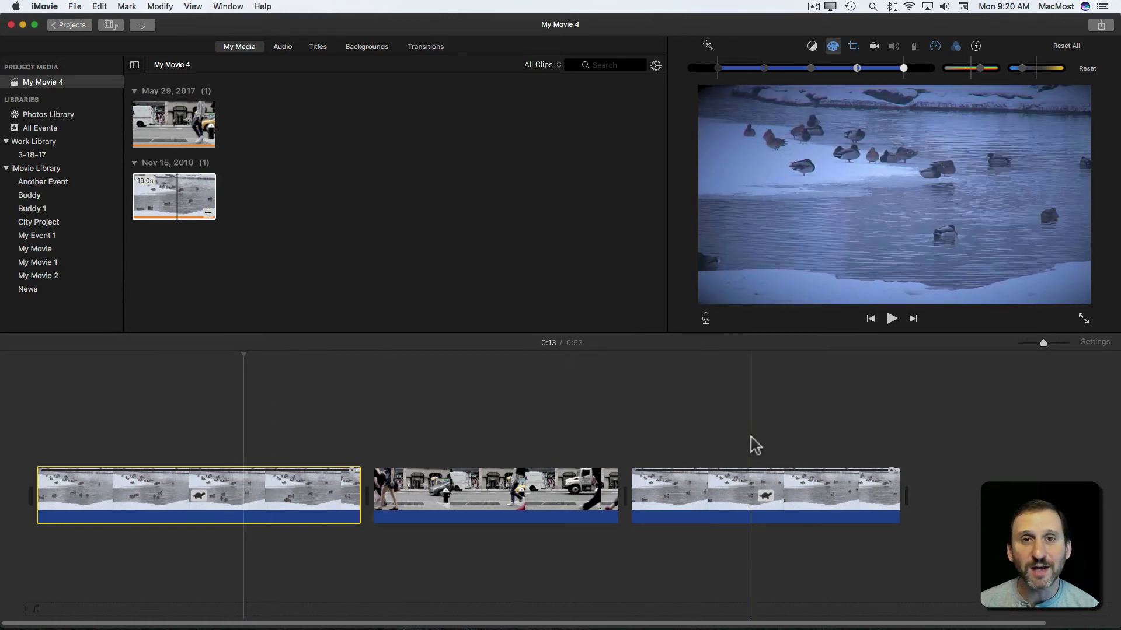
click(304, 482)
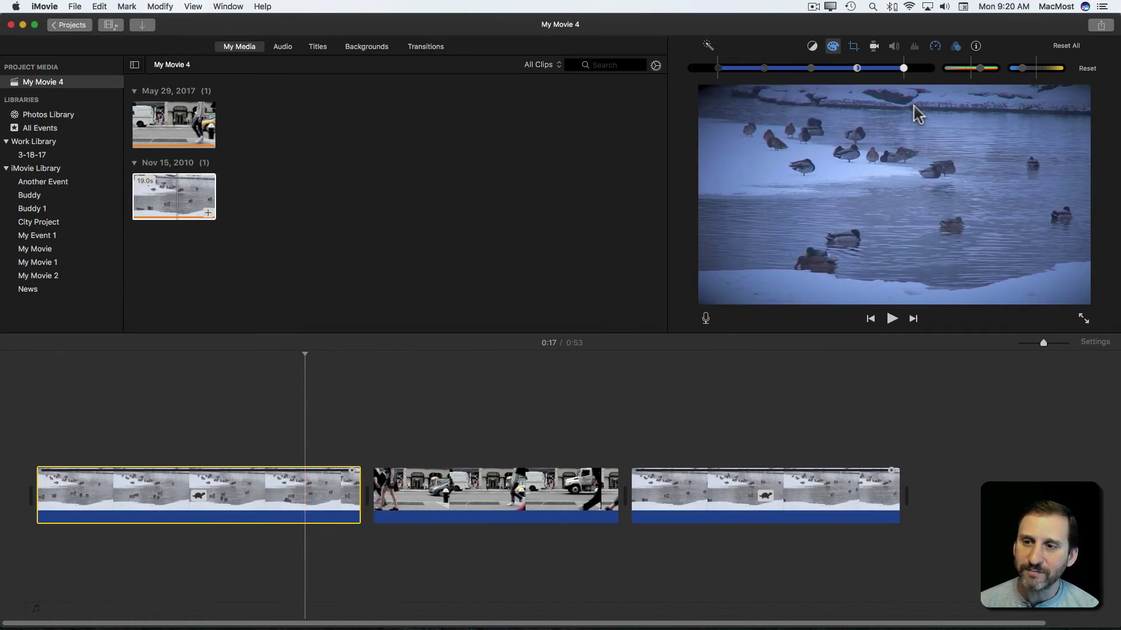
click(976, 70)
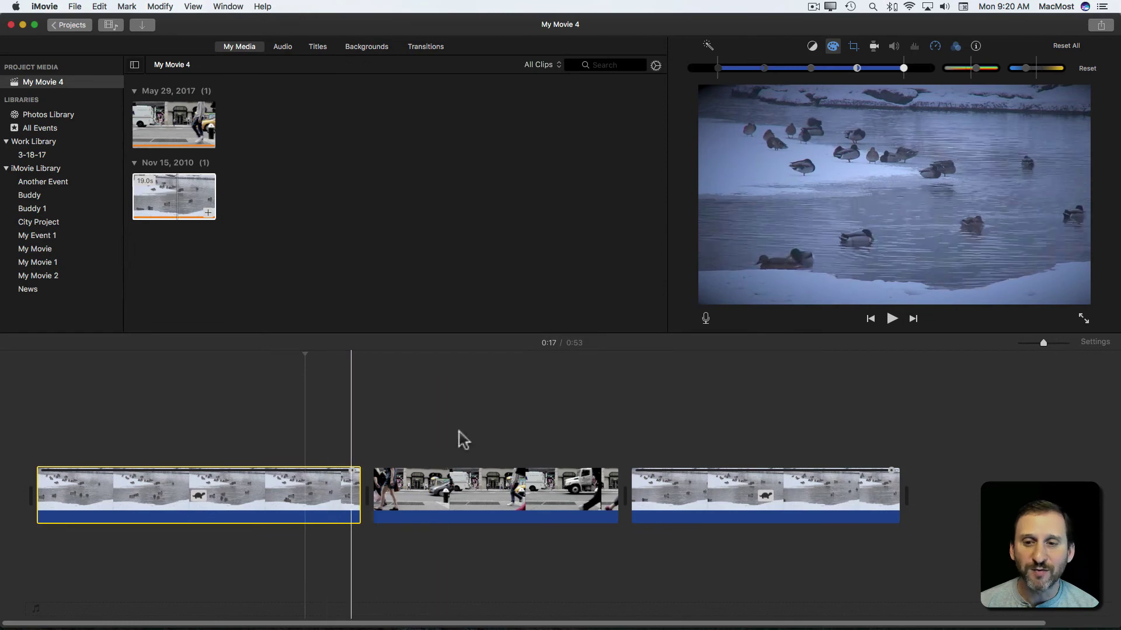
Step: Copy the first clip with Command-C and paste all adjustments onto the third clip
click(697, 505)
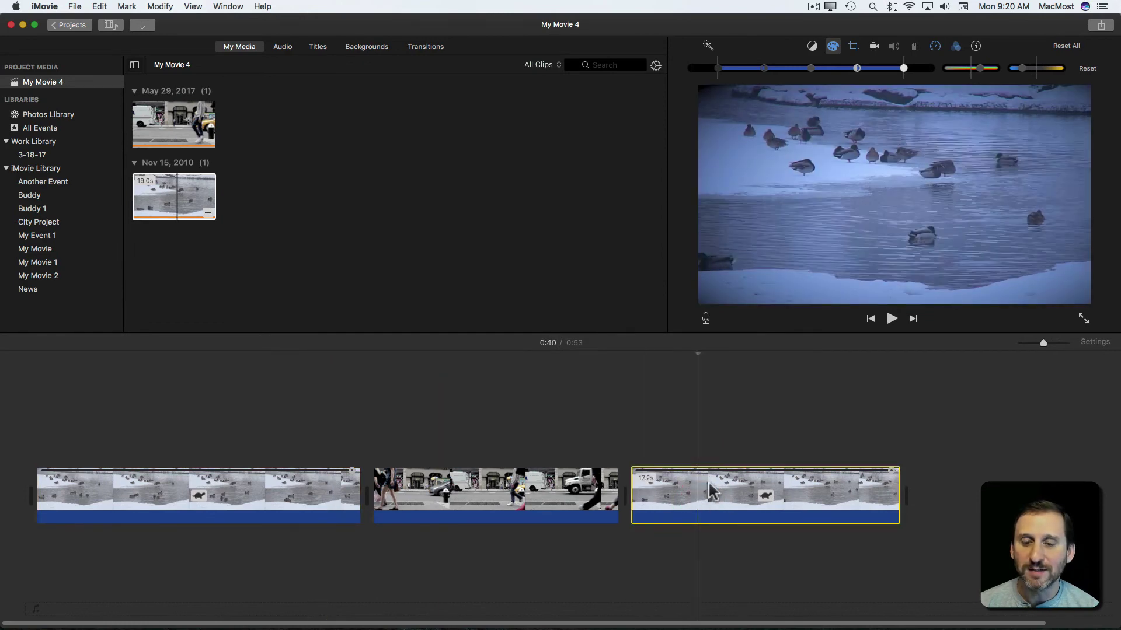
click(274, 518)
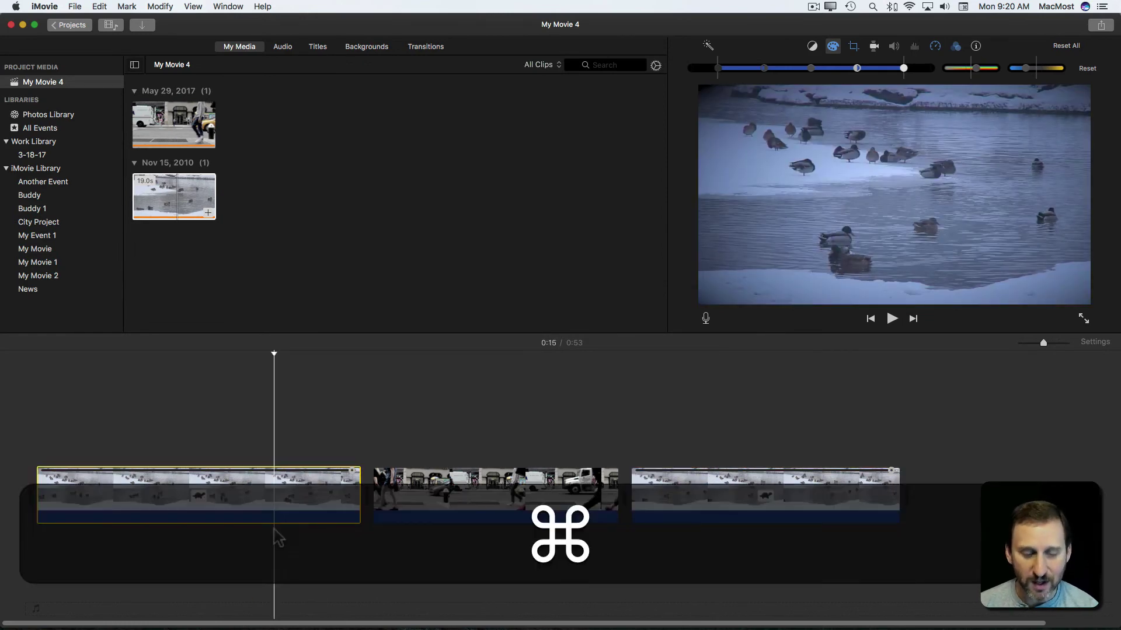
key(super+c)
click(674, 492)
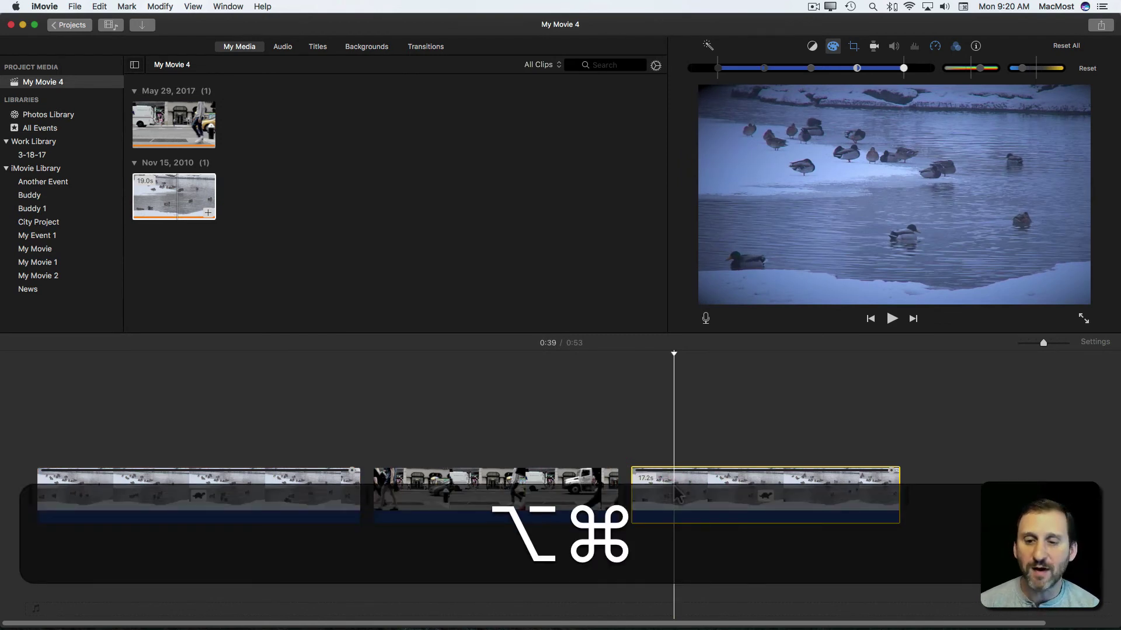
key(alt+super+v)
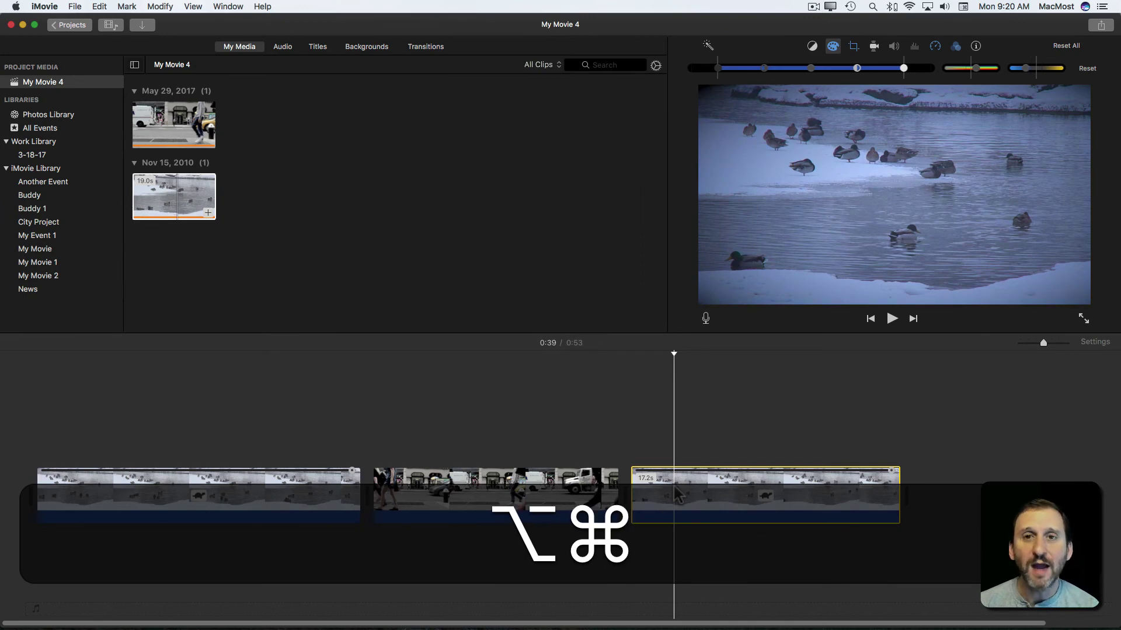
Step: Paste all duck adjustments onto the middle street clip, slowing it to 31.4s
shift+click(309, 499)
click(438, 462)
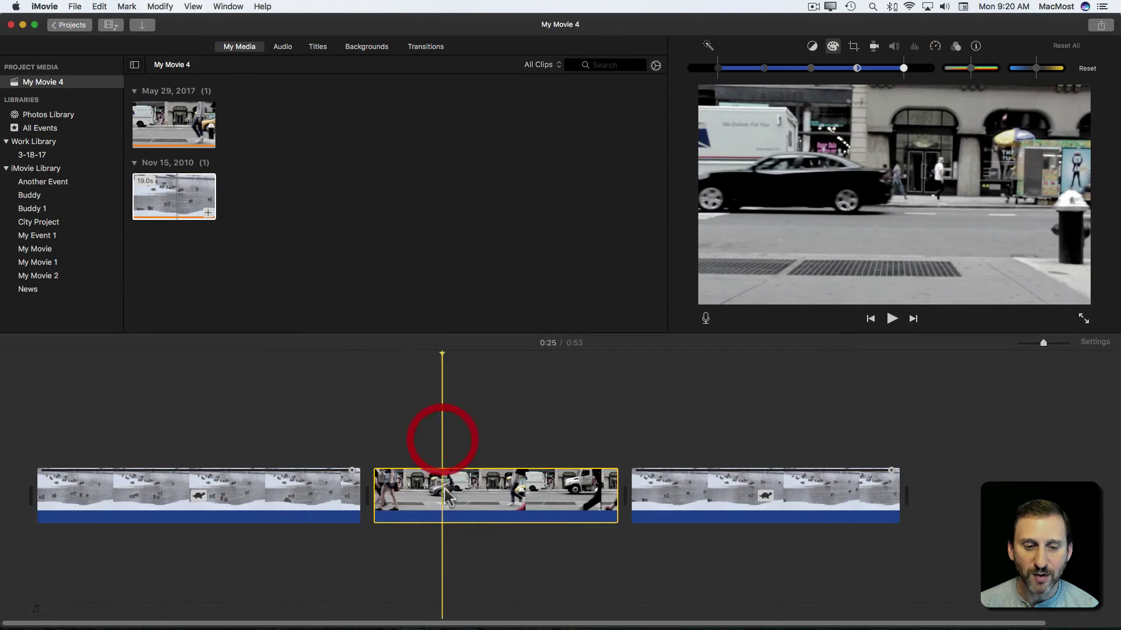
shift+click(655, 482)
shift+click(558, 489)
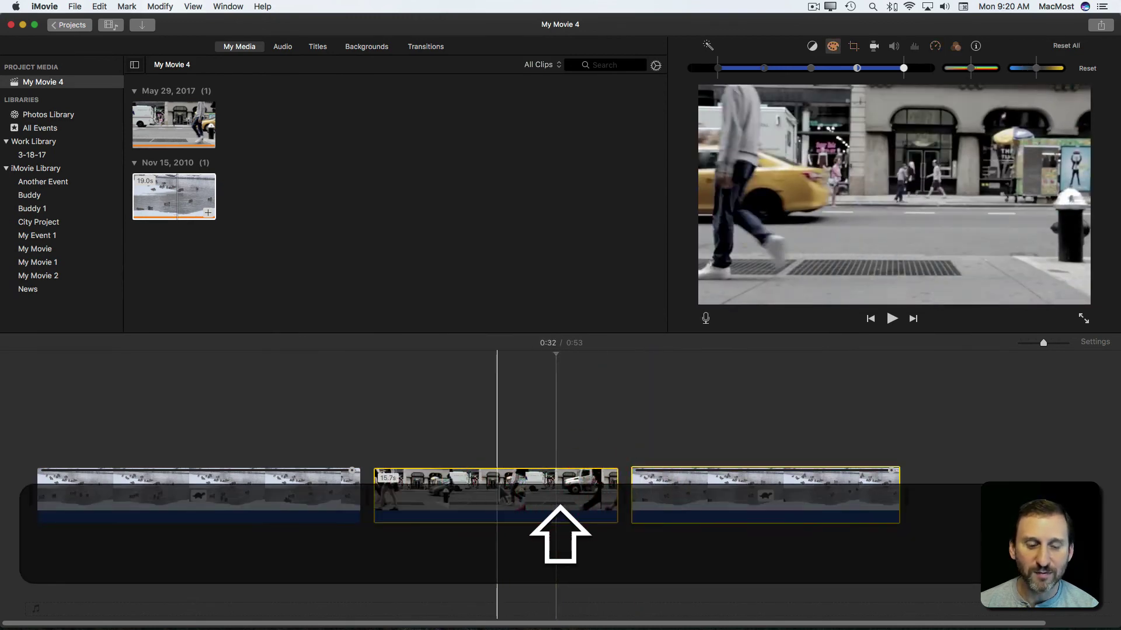
key(alt+super)
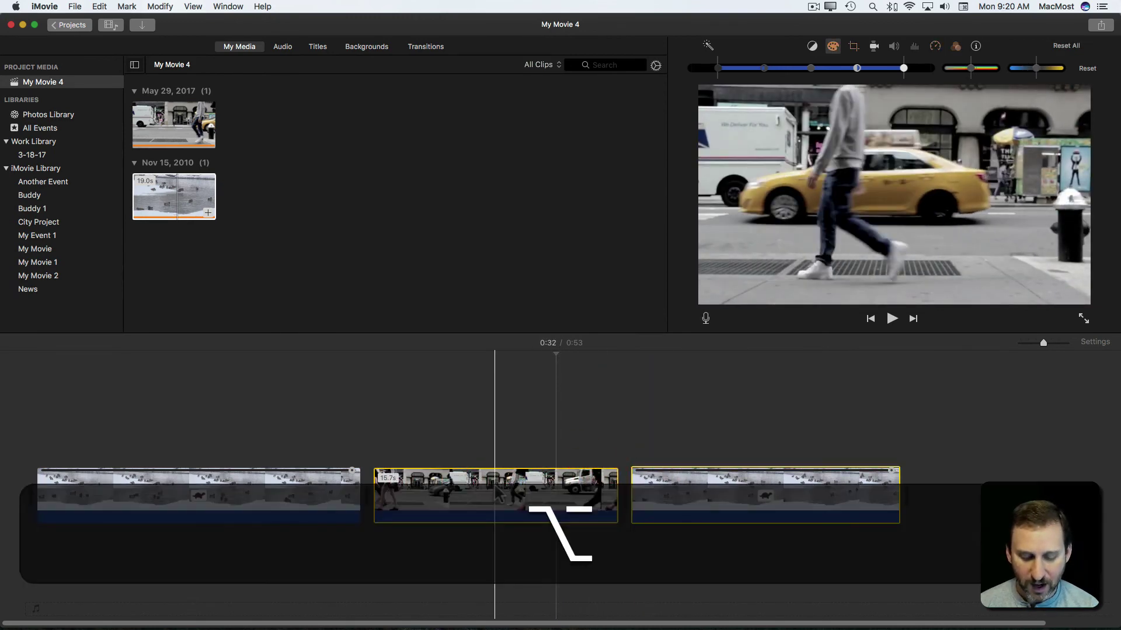
key(alt+super+v)
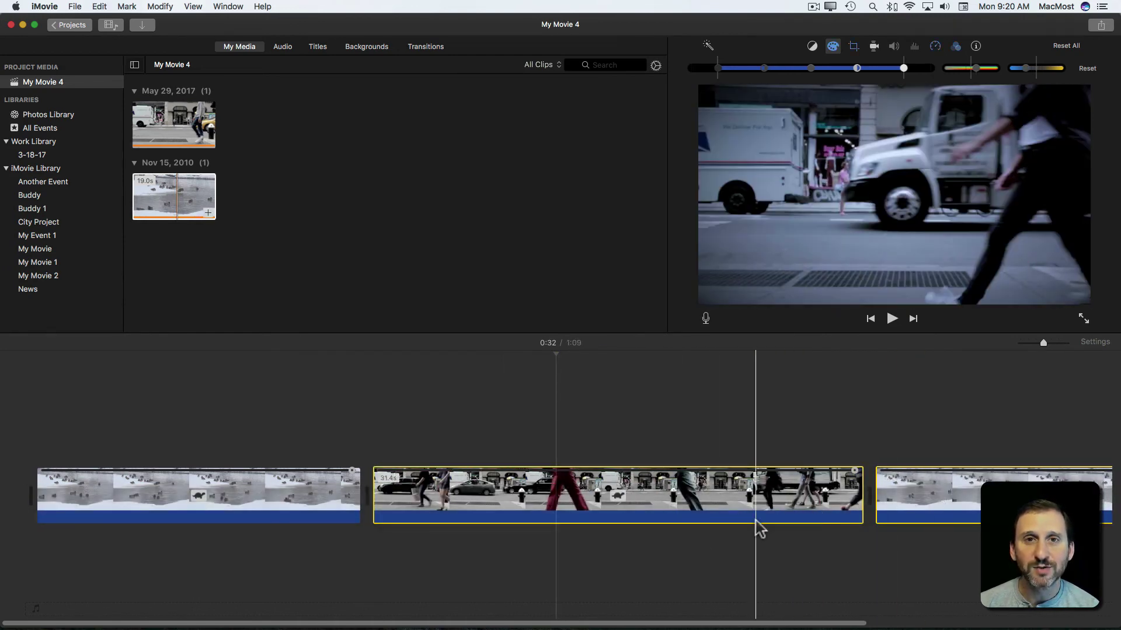
Step: Select every clip with Command-A, then deselect the middle street clip
click(215, 501)
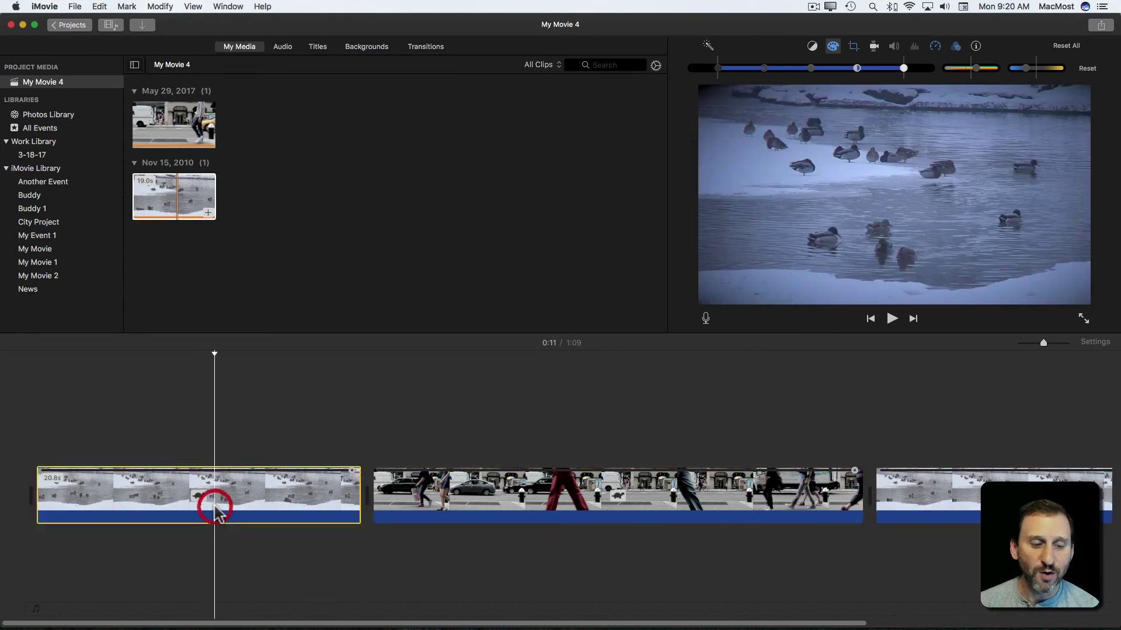
key(super+a)
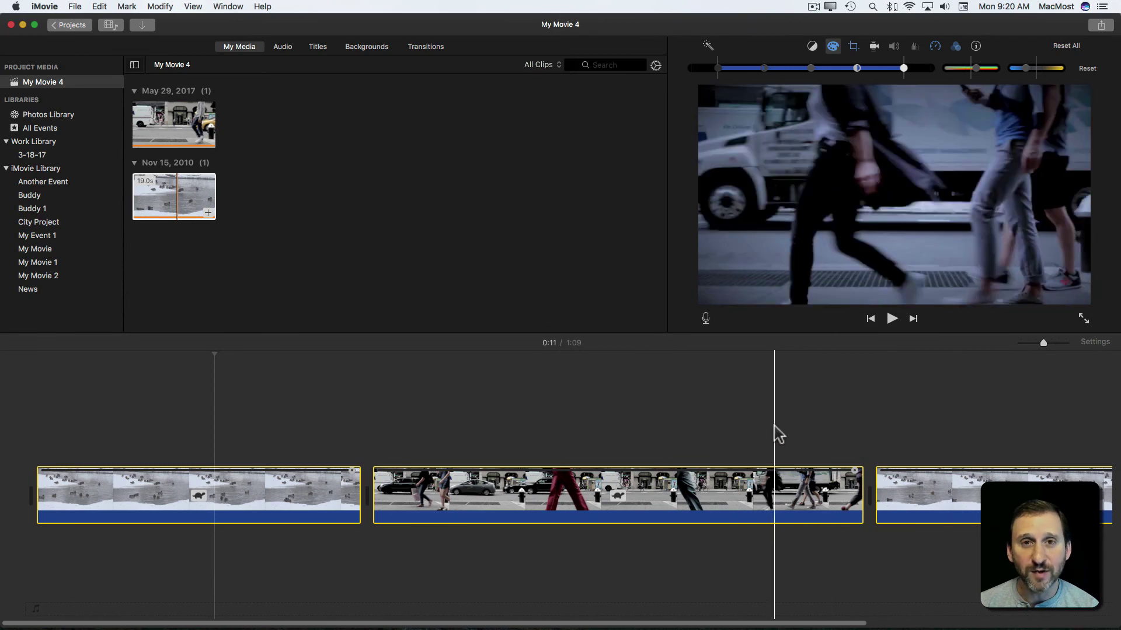
super+click(689, 493)
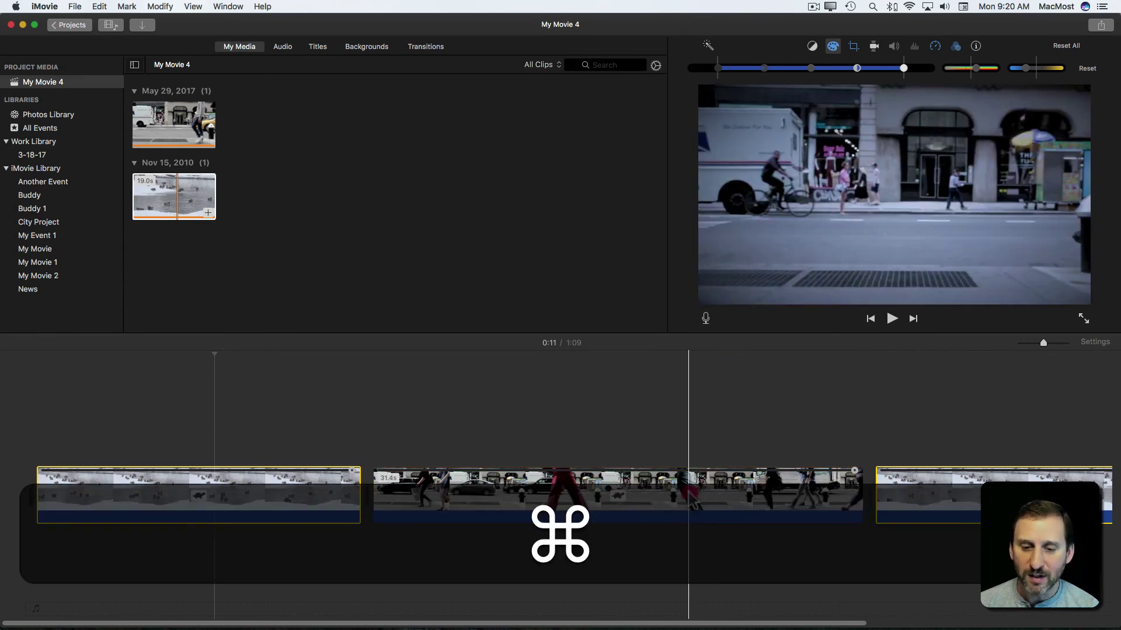